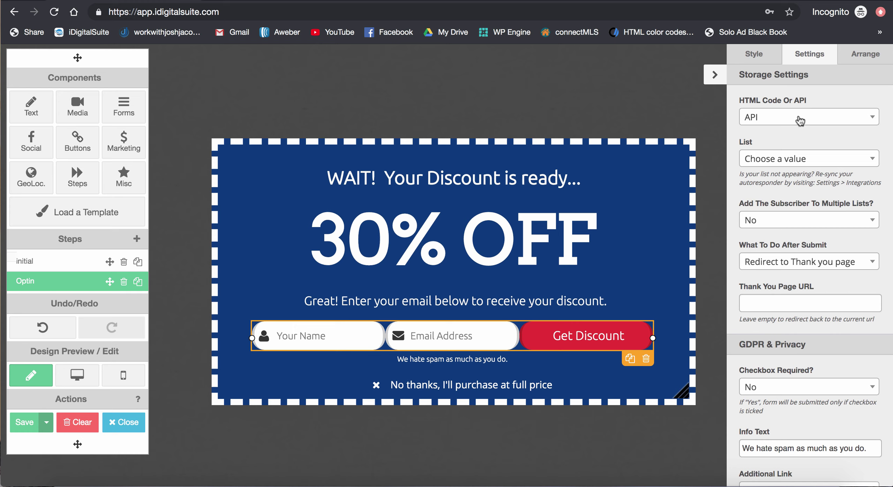
Step: Choose the Super Affiliate list for the opt-in form's API storage and show the options for what to do after submit
{"action": "left_click", "coordinate": [807, 119]}
{"action": "left_click", "coordinate": [807, 118]}
{"action": "left_click", "coordinate": [804, 161]}
{"action": "left_click", "coordinate": [787, 246]}
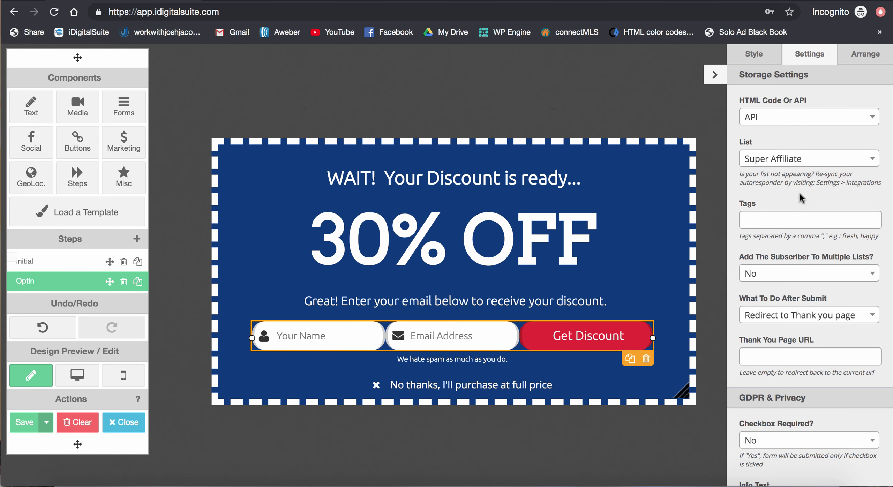
{"action": "left_click", "coordinate": [802, 322]}
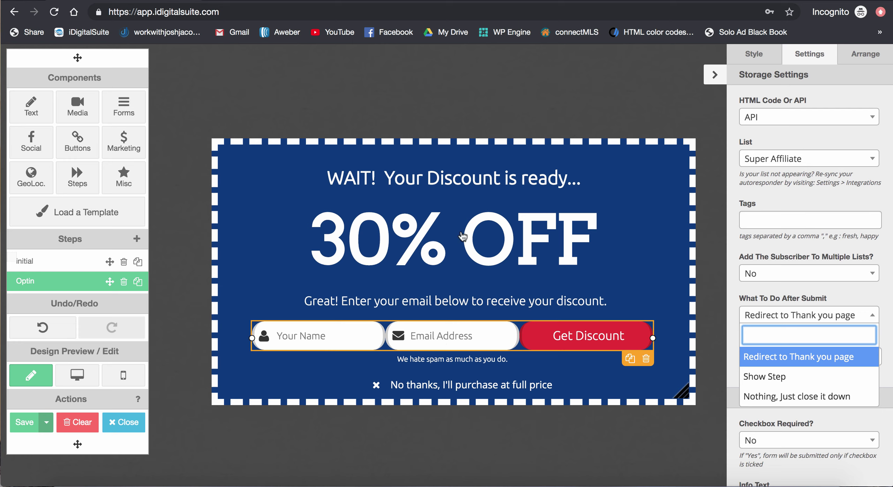
Step: Try adding a Close Image component beside the 30% OFF headline, and delete it again
{"action": "left_click", "coordinate": [75, 143]}
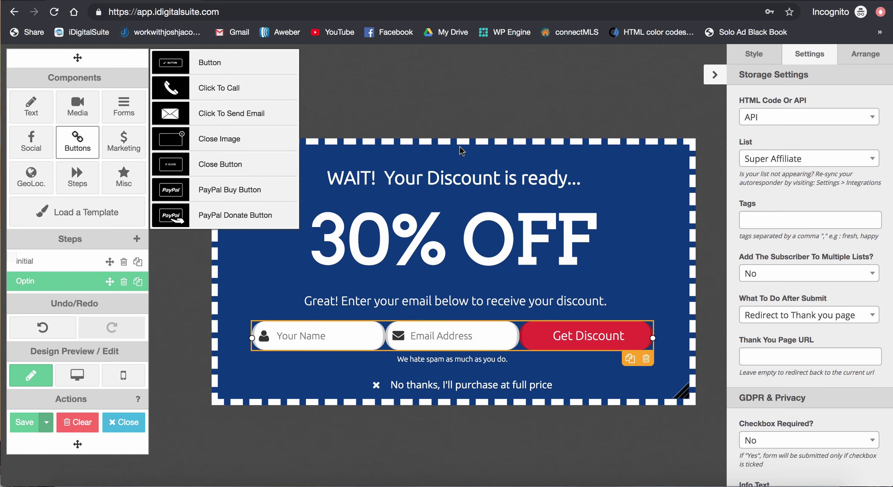
{"action": "left_click_drag", "start_coordinate": [209, 141], "coordinate": [231, 154]}
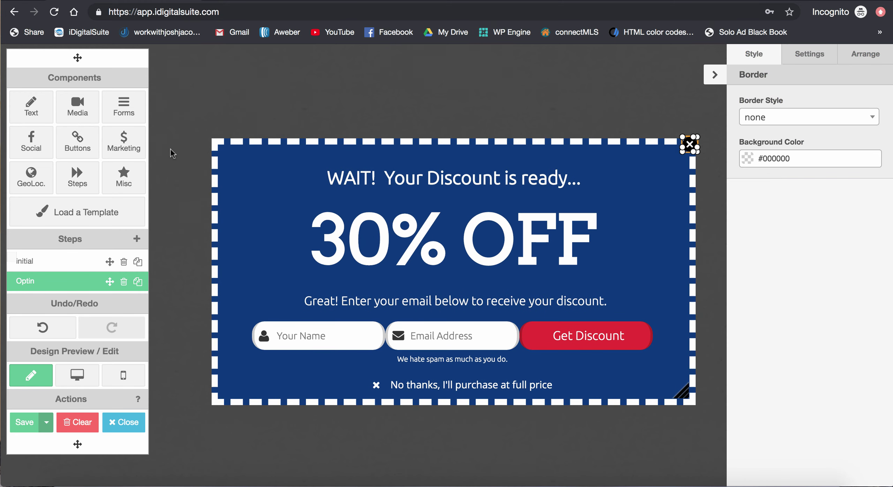
{"action": "left_click_drag", "start_coordinate": [688, 145], "coordinate": [644, 215]}
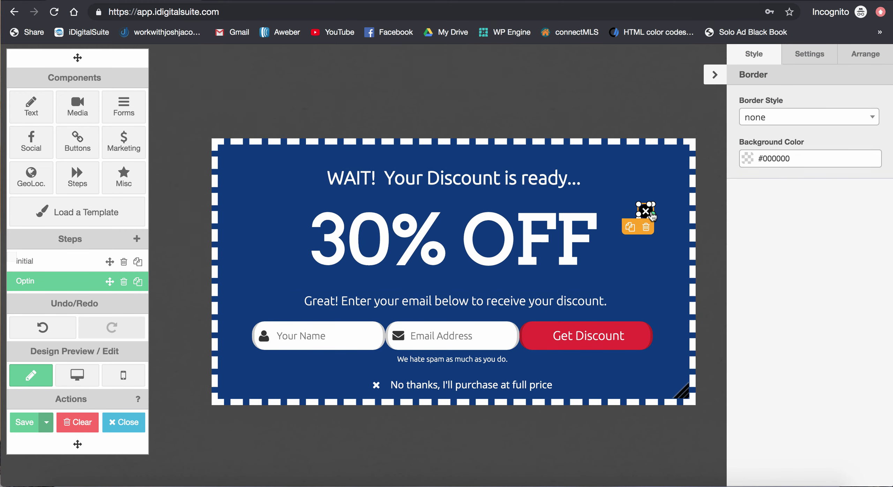
{"action": "left_click", "coordinate": [647, 230]}
{"action": "left_click", "coordinate": [569, 102]}
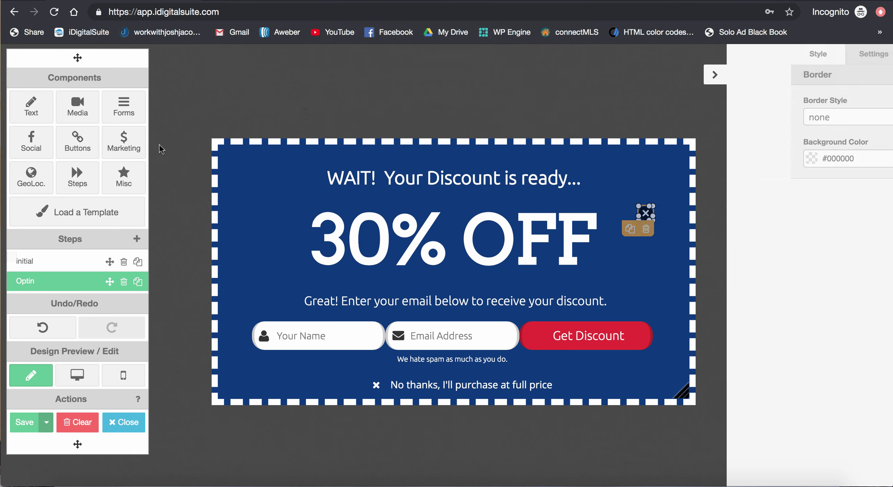
Step: Try adding a Close Button component to the lower part of the popup, and delete it again
{"action": "left_click", "coordinate": [78, 141]}
{"action": "left_click_drag", "start_coordinate": [208, 137], "coordinate": [298, 282]}
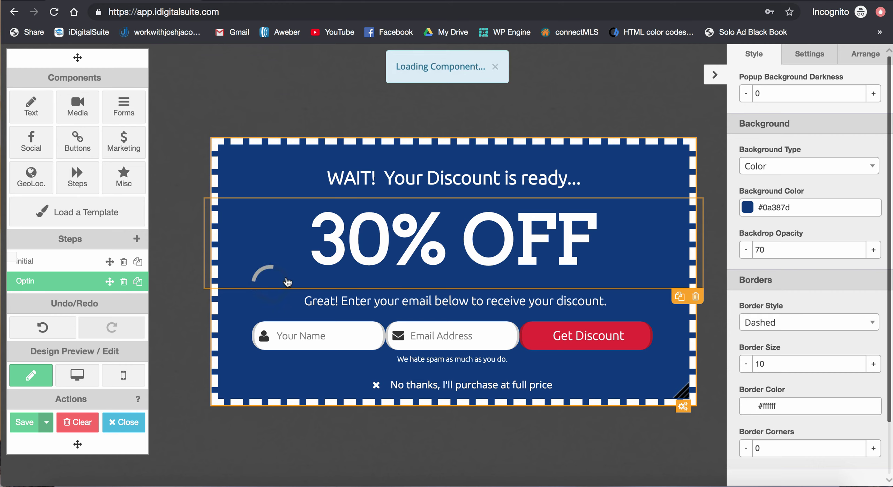
{"action": "left_click_drag", "start_coordinate": [454, 381], "coordinate": [546, 382]}
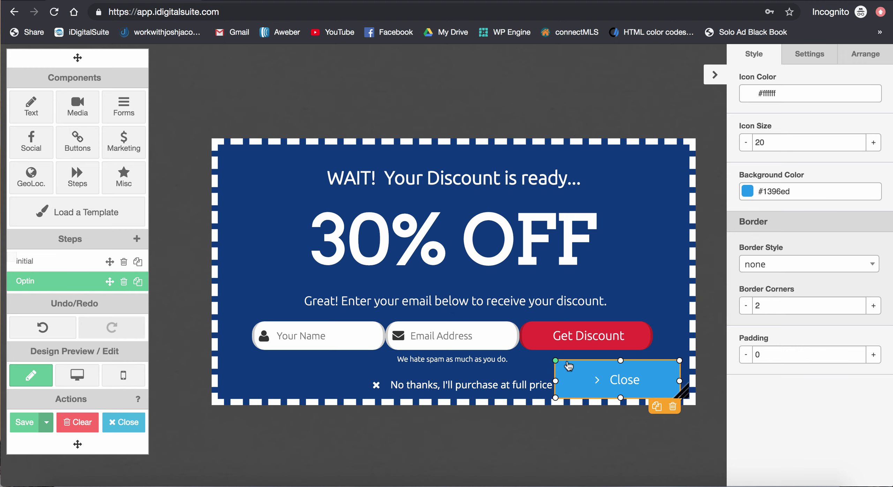
{"action": "left_click", "coordinate": [672, 407]}
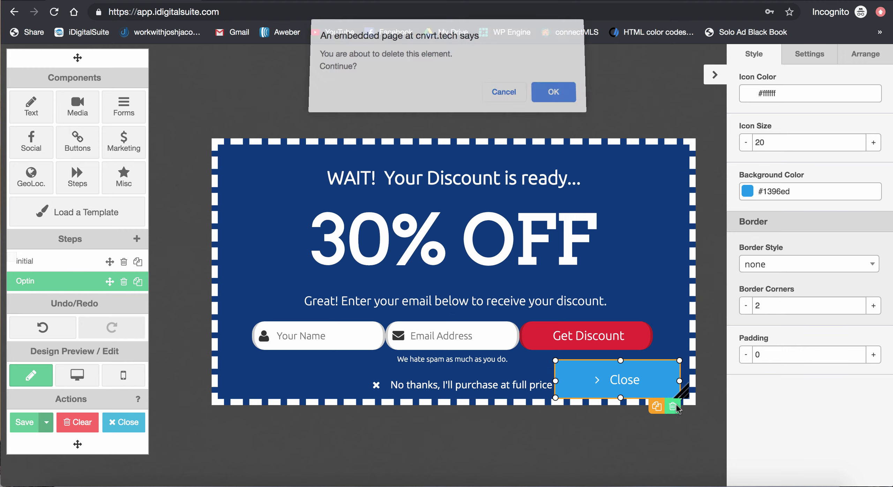
{"action": "left_click", "coordinate": [551, 95]}
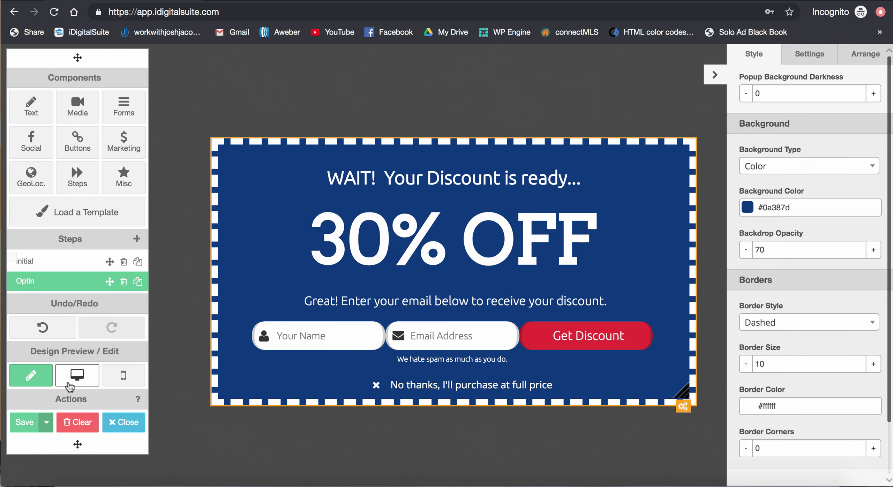
Step: Preview the Optin step in desktop and mobile layouts, and return to editing mode
{"action": "left_click", "coordinate": [77, 375]}
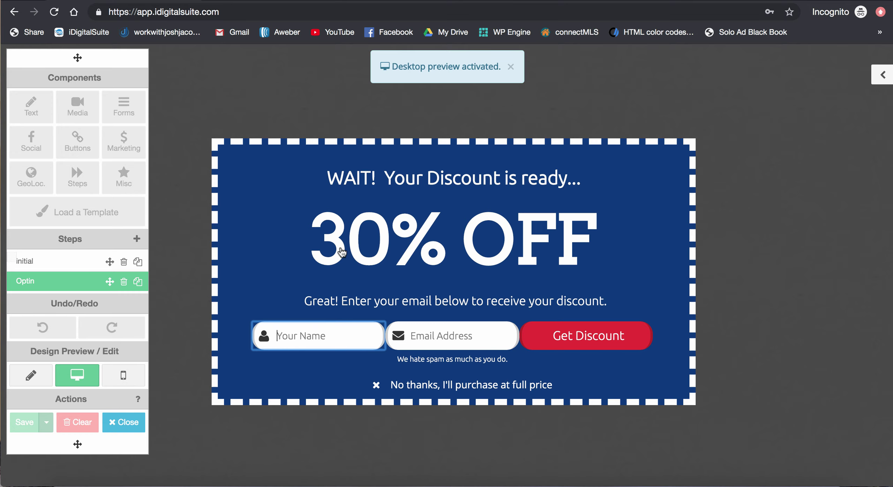
{"action": "left_click", "coordinate": [123, 375]}
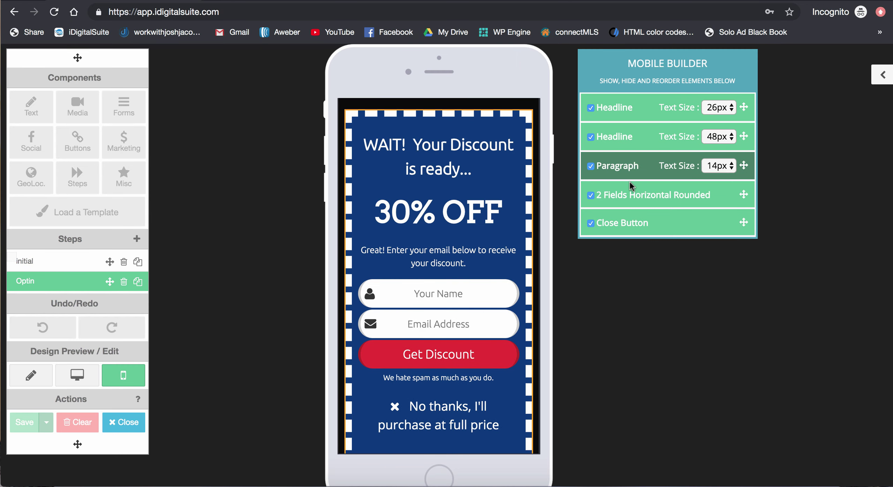
{"action": "scroll", "coordinate": [465, 344], "scroll_direction": "down", "scroll_amount": 2}
{"action": "scroll", "coordinate": [465, 344], "scroll_direction": "up", "scroll_amount": 2}
{"action": "left_click", "coordinate": [31, 376]}
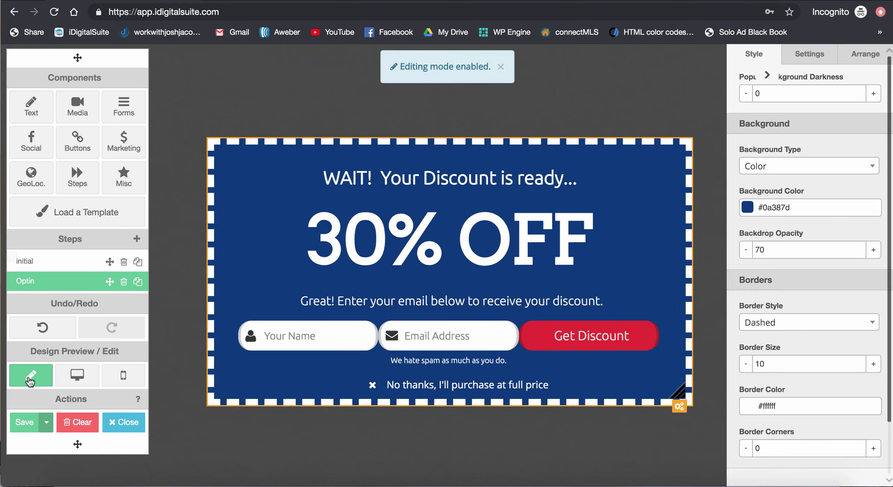
Step: Save the popup design and close the popup editor
{"action": "left_click", "coordinate": [25, 423]}
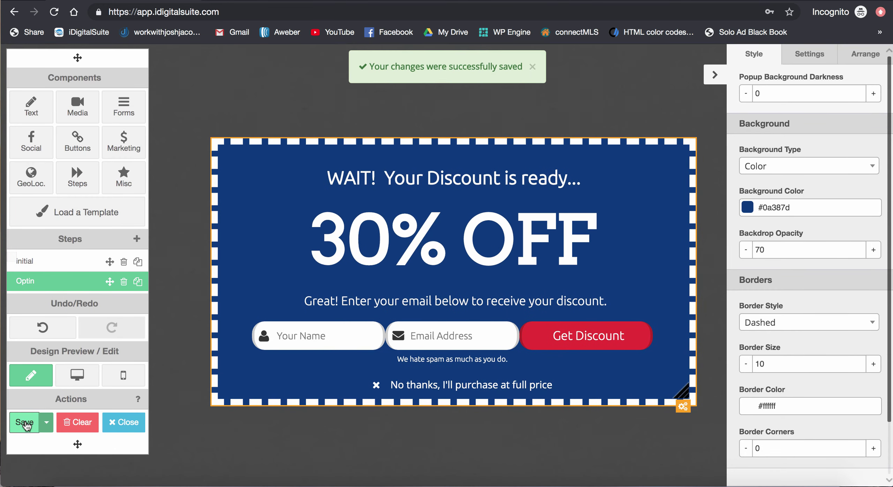
{"action": "left_click", "coordinate": [126, 424]}
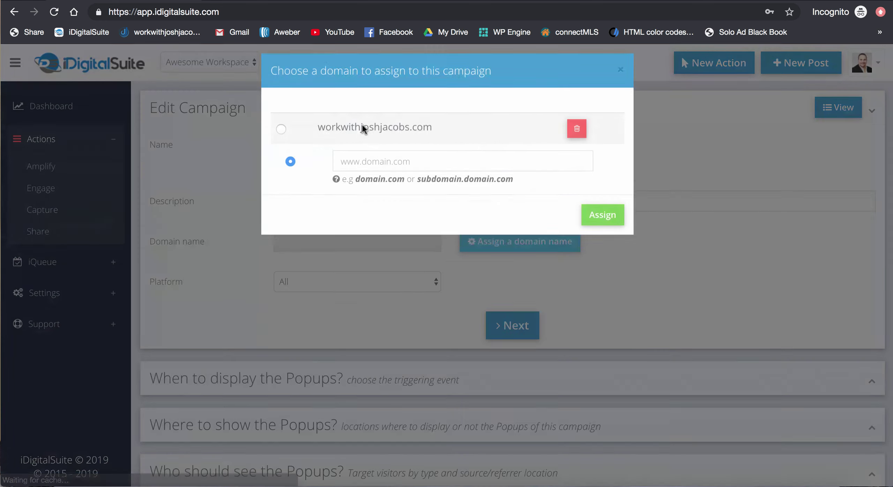
Step: Assign the already listed domain to the campaign and name the campaign Test 2, leaving the description empty
{"action": "left_click", "coordinate": [281, 137]}
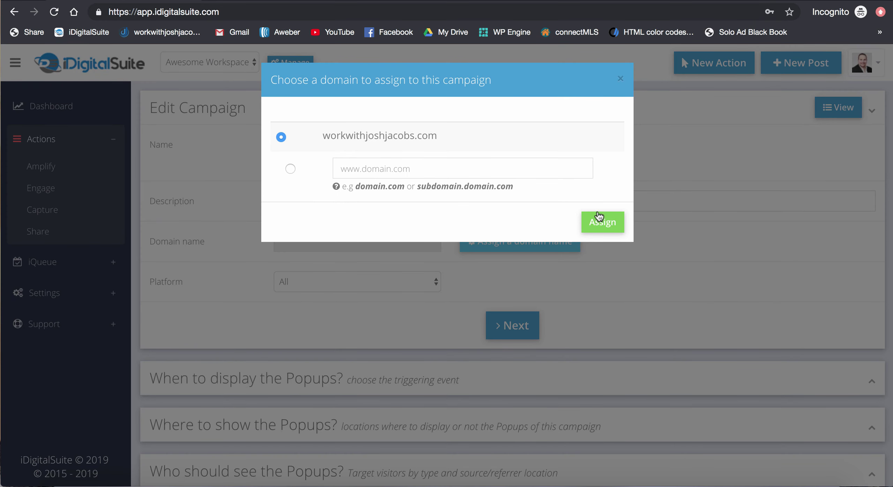
{"action": "left_click", "coordinate": [598, 217]}
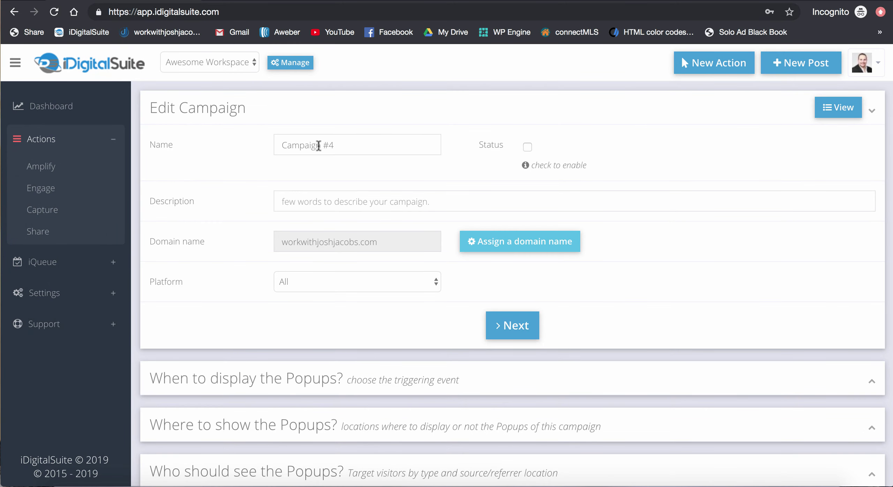
{"action": "left_click", "coordinate": [341, 145]}
{"action": "triple_click", "coordinate": [341, 145]}
{"action": "type", "text": "Test 2"}
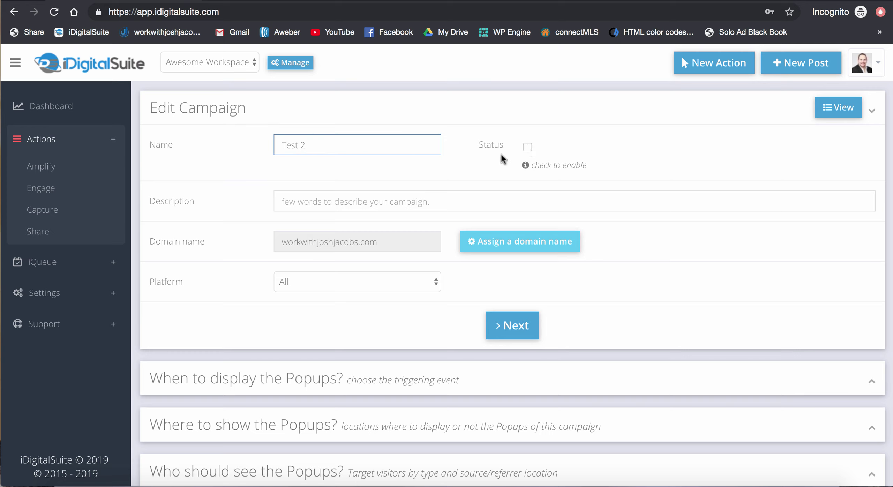
{"action": "left_click", "coordinate": [347, 203]}
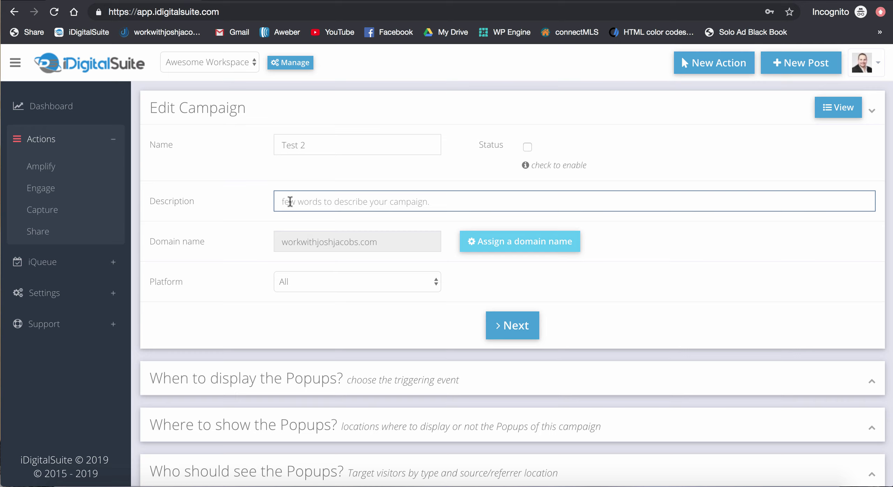
{"action": "left_click", "coordinate": [257, 178]}
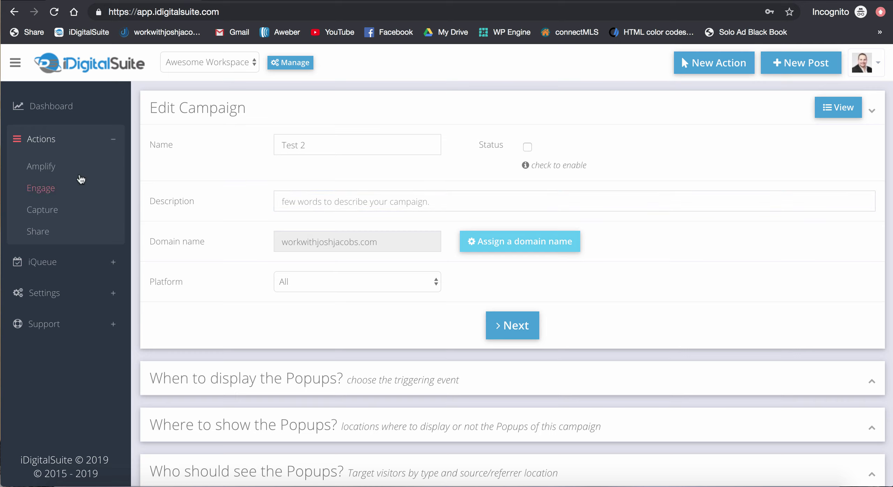
Step: Keep the campaign platform on All and the trigger after 1 second, and continue to the page location settings
{"action": "left_click", "coordinate": [352, 282]}
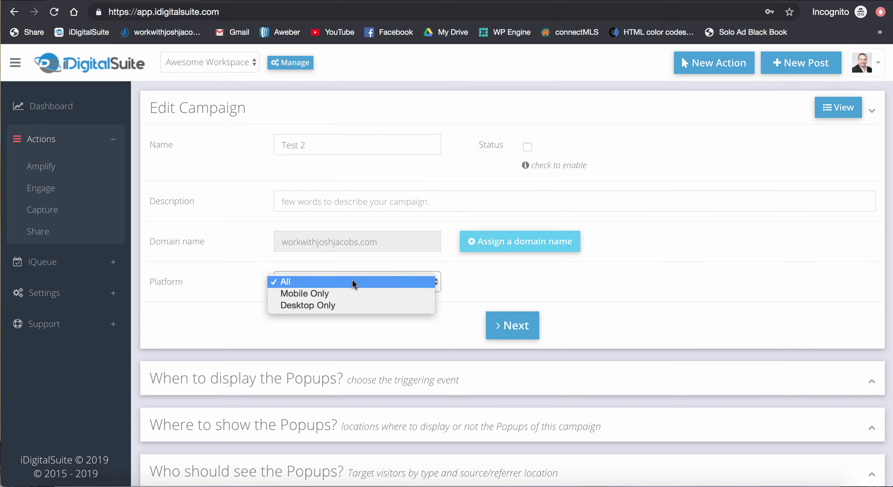
{"action": "left_click", "coordinate": [256, 281]}
{"action": "left_click", "coordinate": [517, 327]}
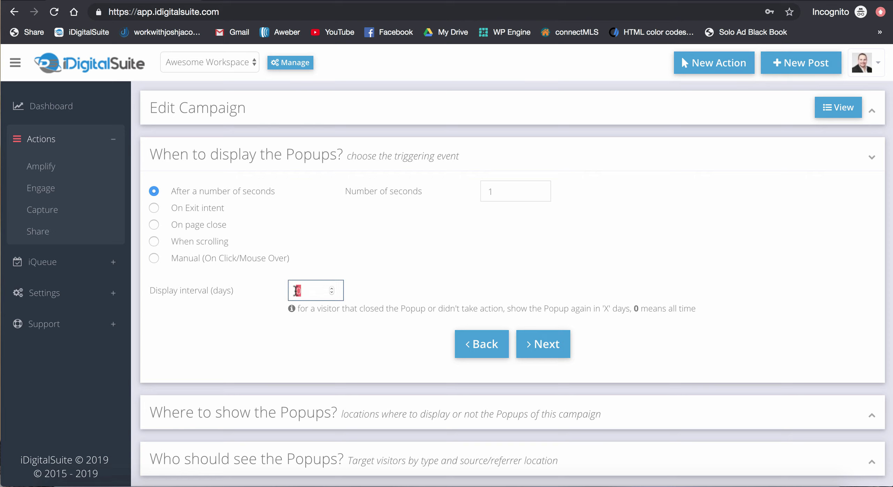
{"action": "left_click", "coordinate": [546, 348]}
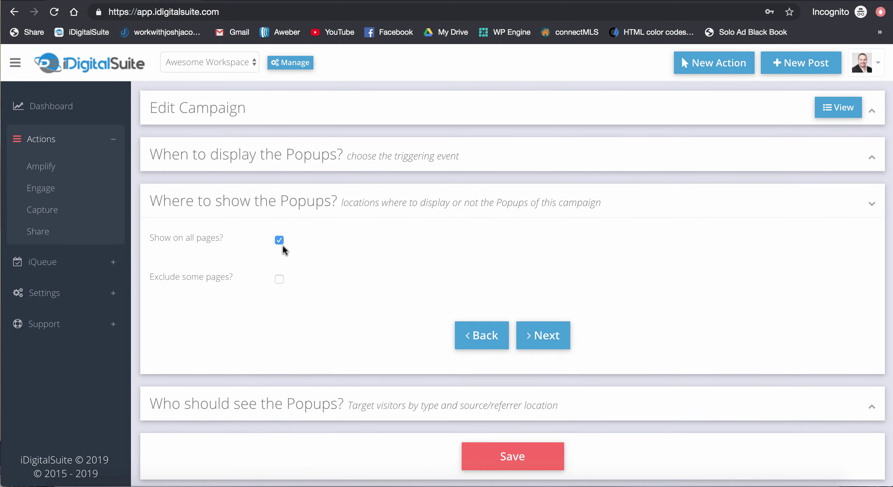
Step: Try the options for limiting the popup to certain URLs and excluding pages, and restore display on all pages
{"action": "left_click", "coordinate": [279, 240]}
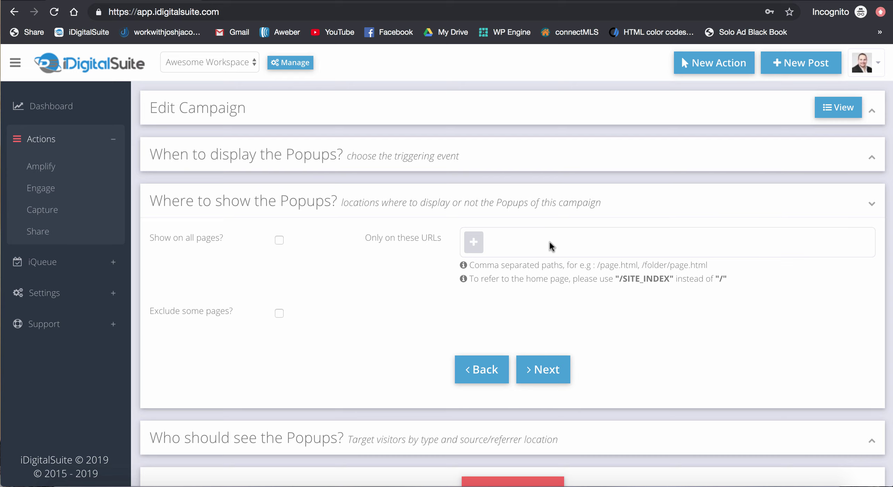
{"action": "left_click", "coordinate": [279, 241]}
{"action": "left_click", "coordinate": [279, 279]}
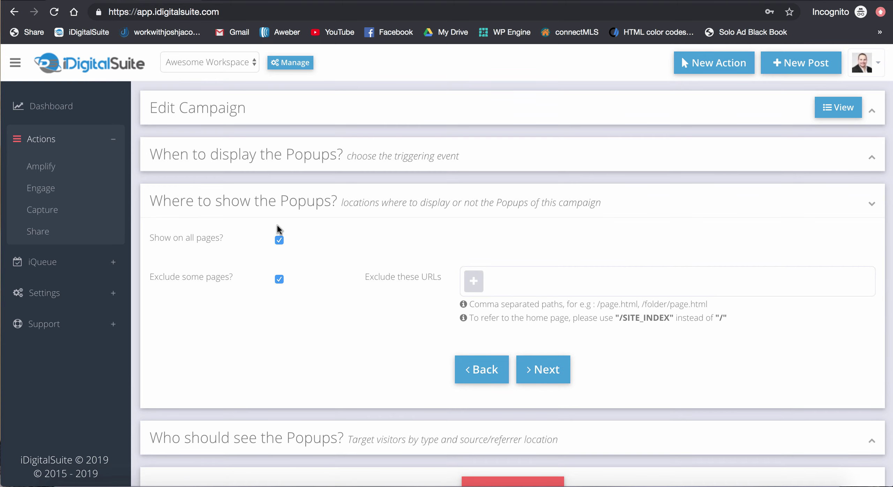
{"action": "left_click", "coordinate": [279, 279]}
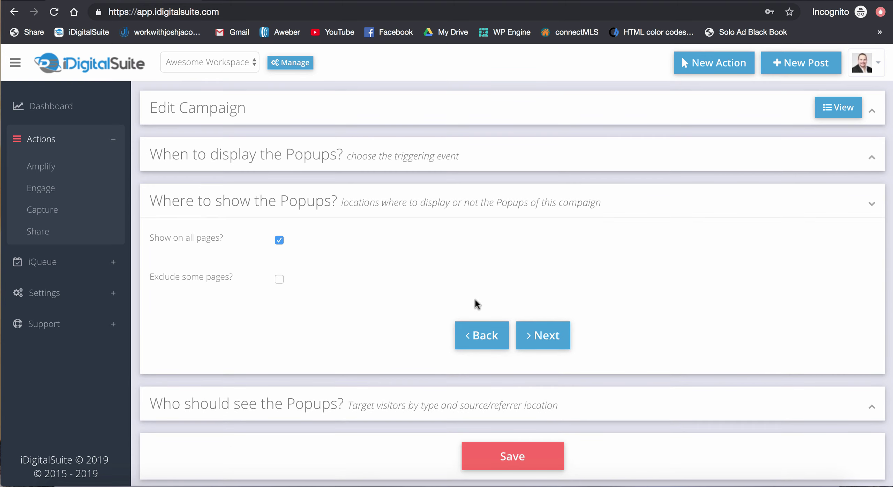
Step: Try the visitor type and traffic source options in the audience settings, restoring Everyone, visitors from everywhere and no exclusions
{"action": "left_click", "coordinate": [546, 339]}
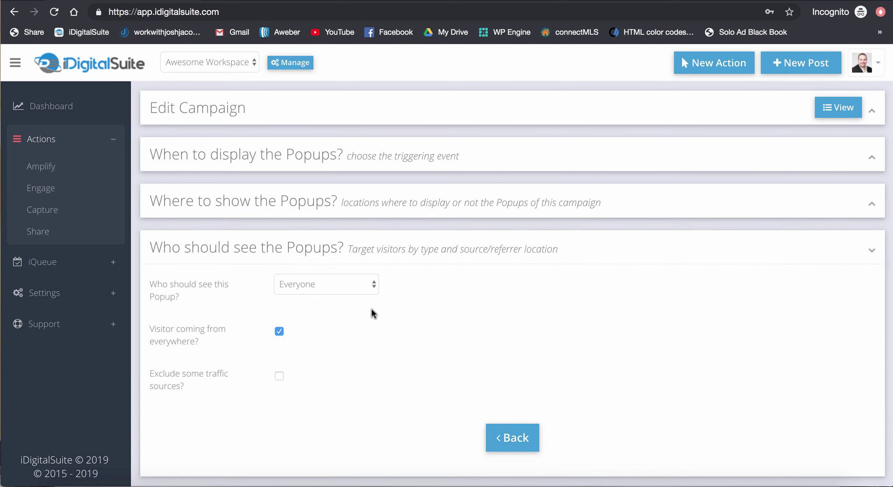
{"action": "left_click", "coordinate": [316, 287]}
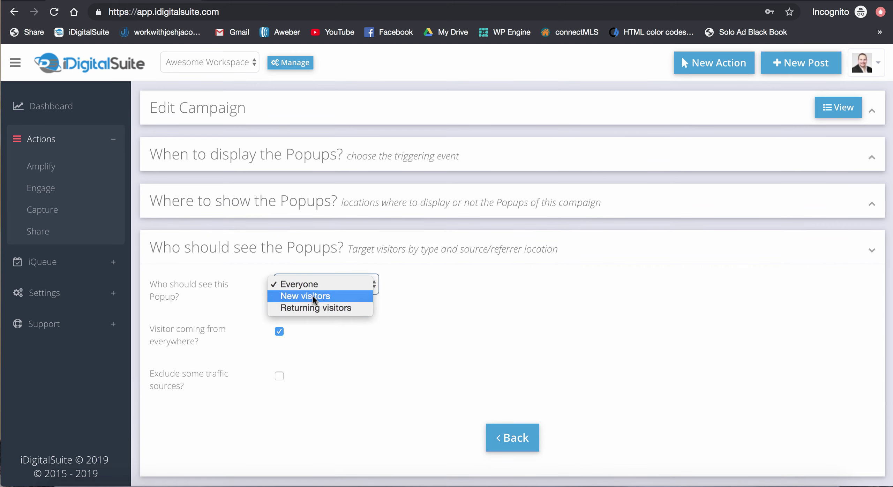
{"action": "left_click", "coordinate": [425, 287]}
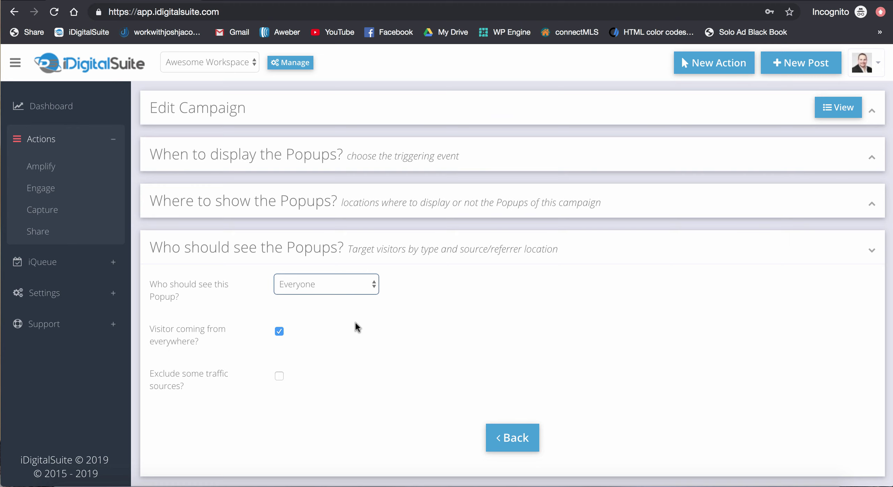
{"action": "left_click", "coordinate": [279, 331]}
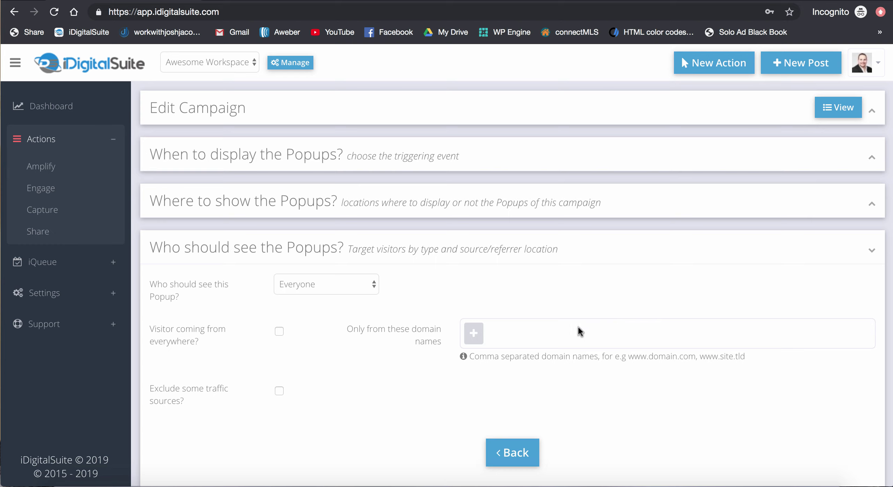
{"action": "left_click", "coordinate": [281, 333]}
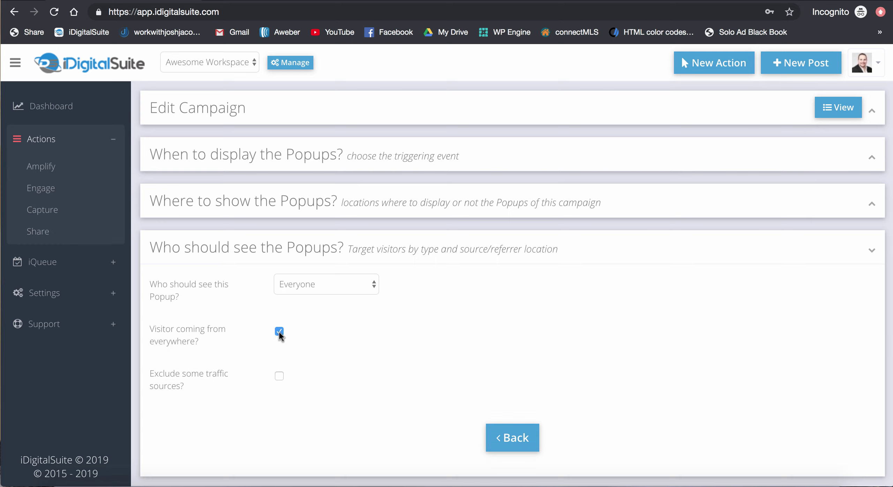
{"action": "left_click", "coordinate": [280, 377]}
{"action": "left_click", "coordinate": [279, 377]}
Step: Save the Test 2 campaign settings
{"action": "scroll", "coordinate": [483, 325], "scroll_direction": "down", "scroll_amount": 2}
{"action": "left_click", "coordinate": [511, 439]}
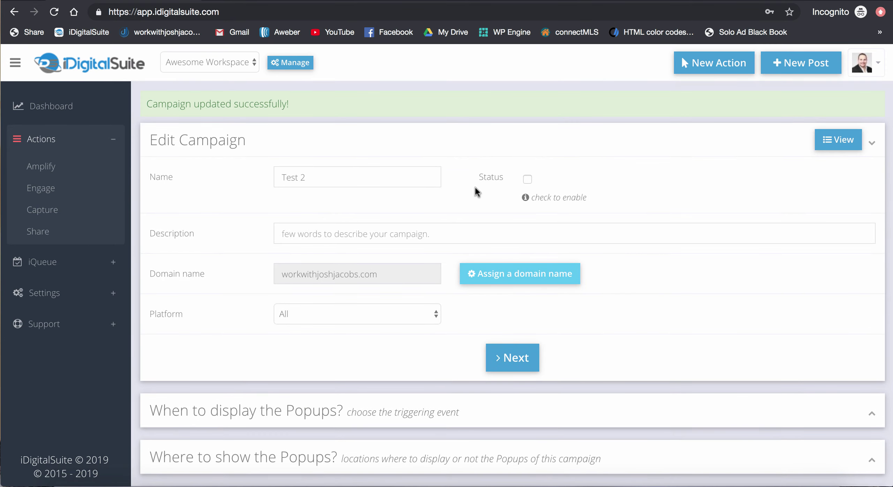
Step: Open the Test 2 campaign from the Engage campaigns list and examine its popup variations and traffic statistics
{"action": "left_click", "coordinate": [41, 192]}
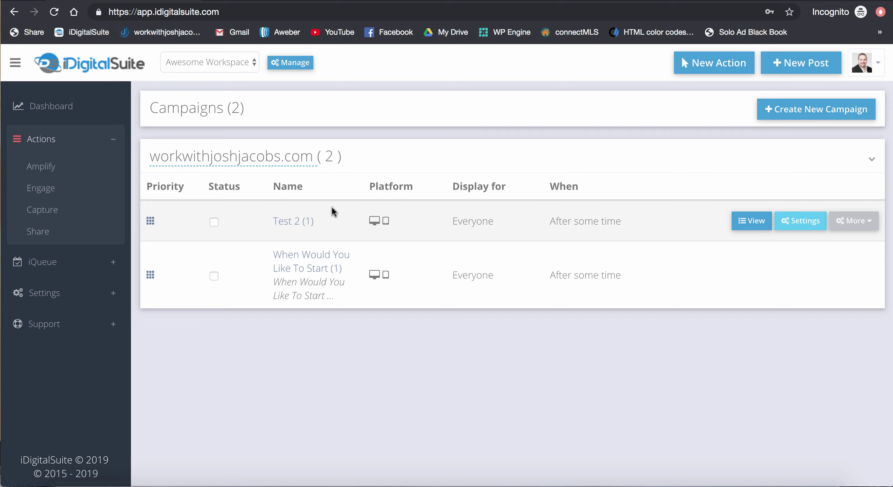
{"action": "left_click", "coordinate": [745, 225]}
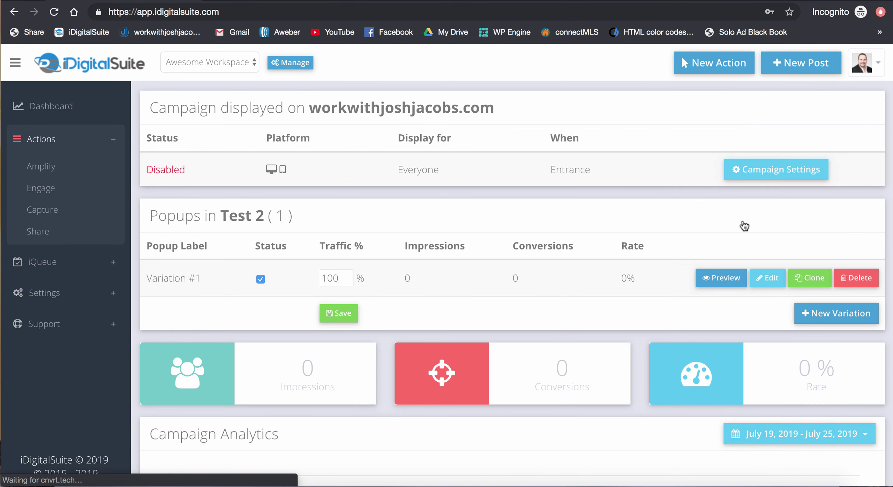
{"action": "scroll", "coordinate": [436, 237], "scroll_direction": "down", "scroll_amount": 2}
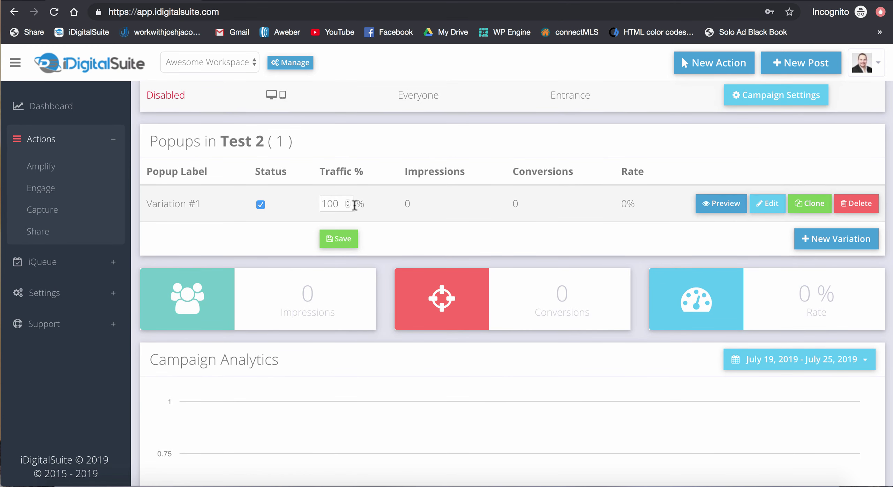
Step: Start a new variation for the Test 2 campaign and browse the available popup designs
{"action": "scroll", "coordinate": [373, 222], "scroll_direction": "up", "scroll_amount": 2}
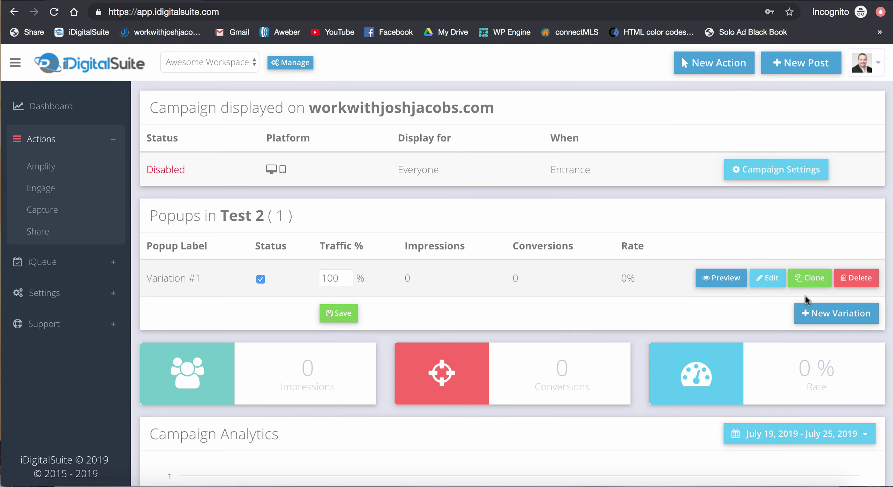
{"action": "left_click", "coordinate": [806, 310]}
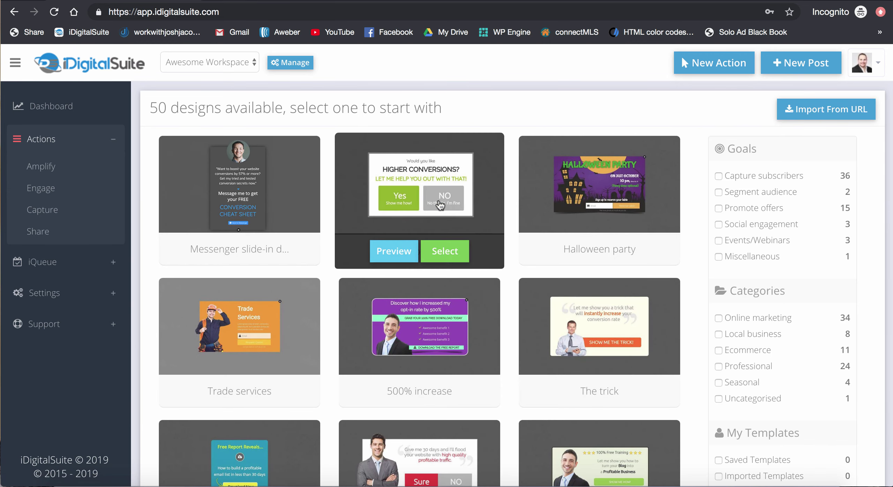
{"action": "scroll", "coordinate": [418, 294], "scroll_direction": "down", "scroll_amount": 8}
{"action": "scroll", "coordinate": [419, 294], "scroll_direction": "up", "scroll_amount": 8}
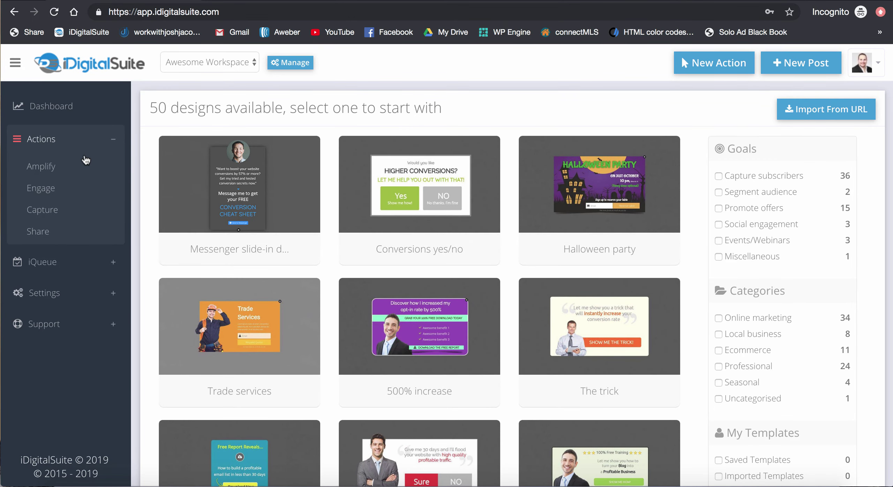
Step: Reopen the Test 2 campaign from the Engage campaigns list and review its popup variation and analytics
{"action": "left_click", "coordinate": [40, 191]}
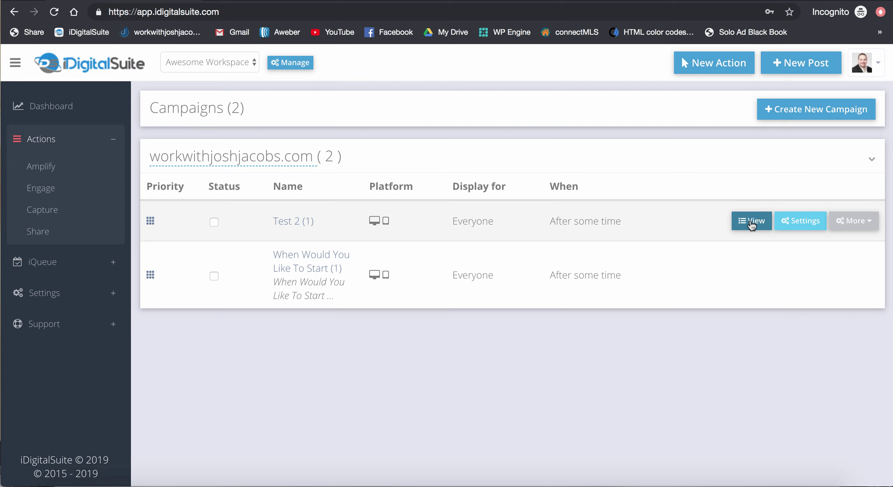
{"action": "left_click", "coordinate": [752, 225]}
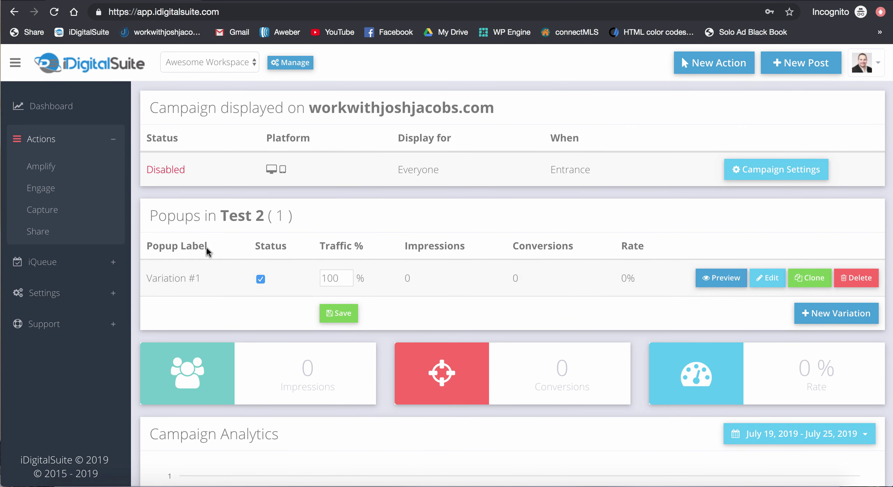
{"action": "scroll", "coordinate": [205, 247], "scroll_direction": "down", "scroll_amount": 5}
{"action": "scroll", "coordinate": [3, 216], "scroll_direction": "up", "scroll_amount": 5}
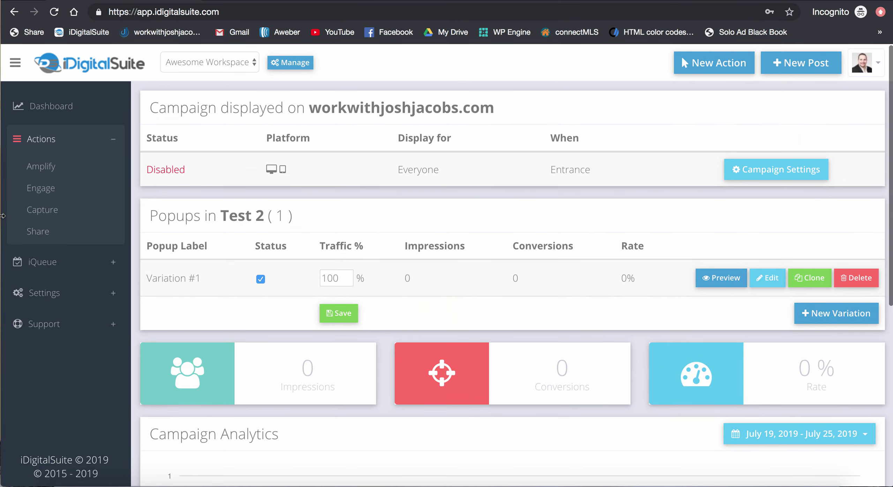
Step: Return to the Engage campaigns list and enable the Test 2 campaign
{"action": "left_click", "coordinate": [40, 190]}
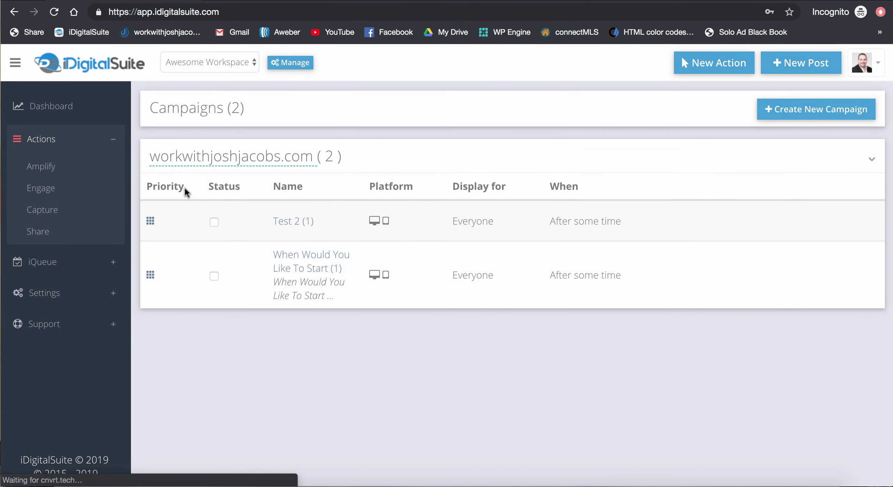
{"action": "left_click", "coordinate": [214, 222]}
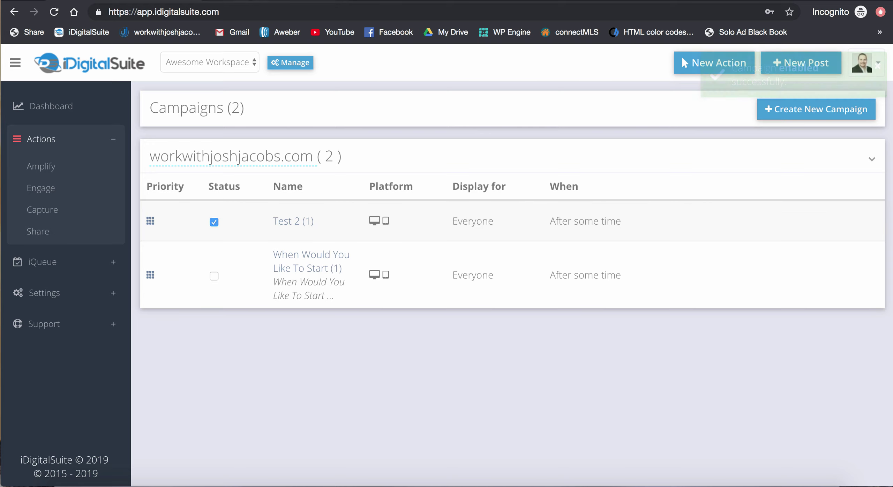
Step: Switch to the website's affiliate-marketing page and reload it to check the popup display
{"action": "left_click", "coordinate": [235, 0]}
{"action": "left_click", "coordinate": [54, 12]}
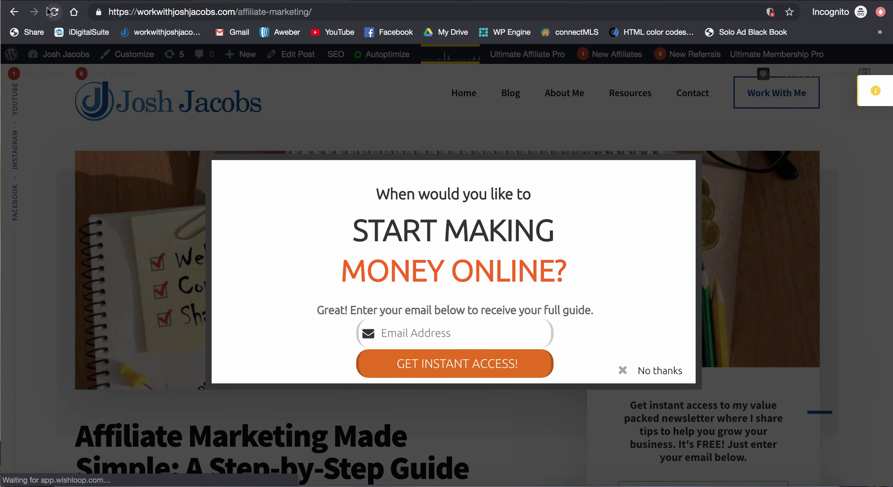